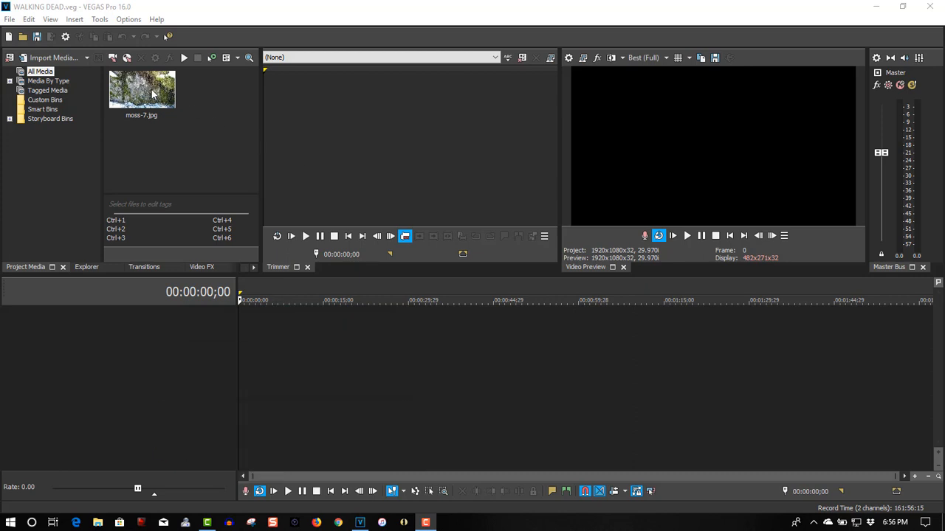
Place the moss-7.jpg image at the start of the timeline, about 30 seconds long, and insert an empty video track above it.
left_click_drag(152, 93, 407, 329)
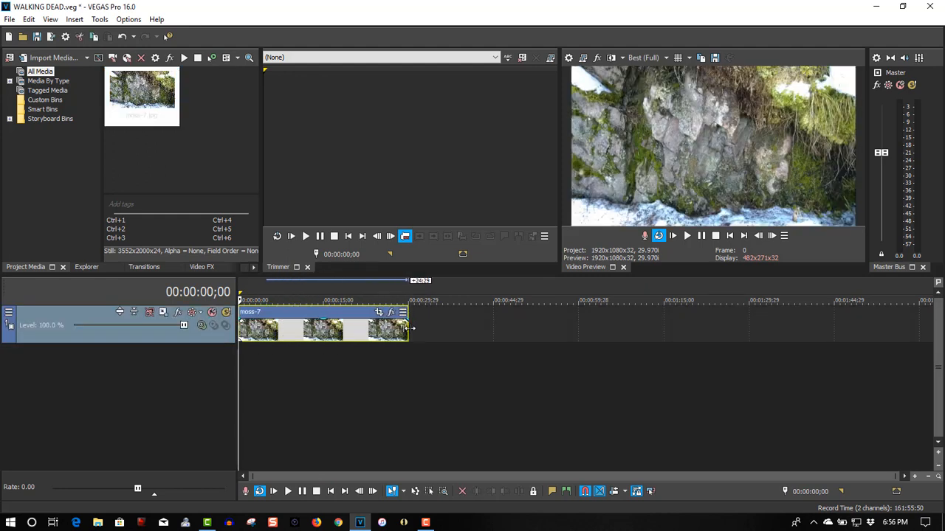
right_click(419, 325)
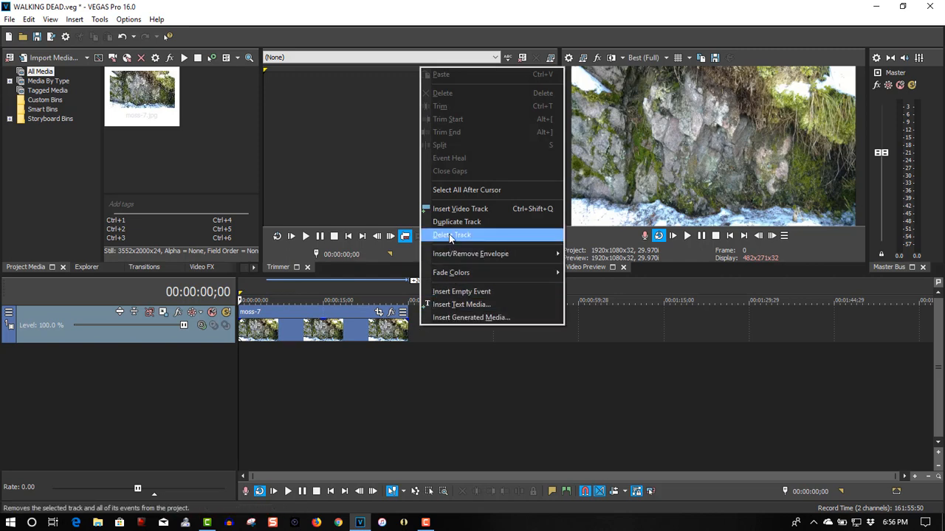
left_click(450, 209)
Insert text media at the start of the upper track and replace the sample text with WALKING DEAD.
right_click(270, 324)
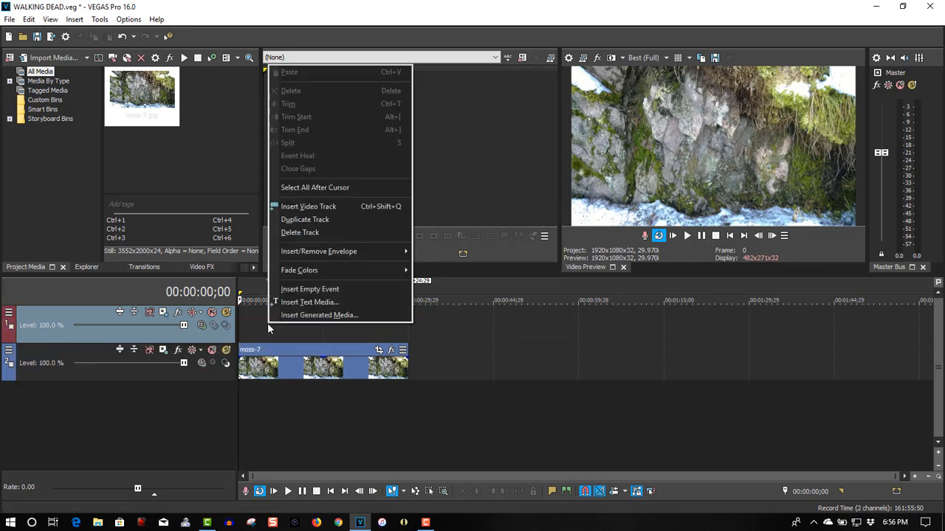
left_click(288, 298)
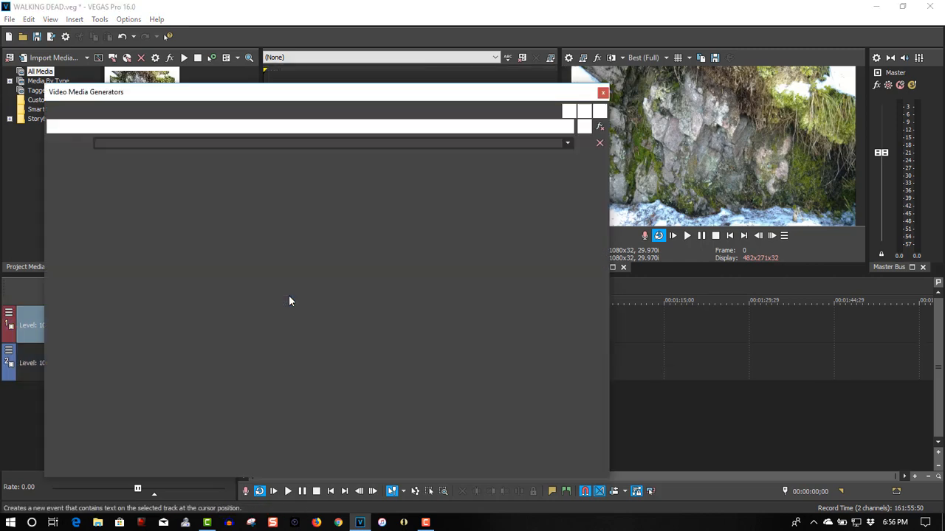
left_click_drag(302, 248, 91, 240)
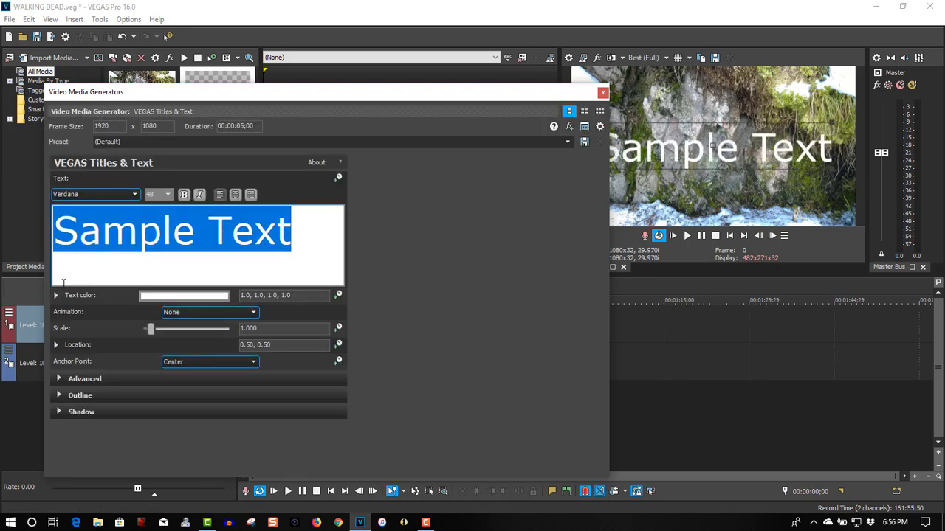
type("WA")
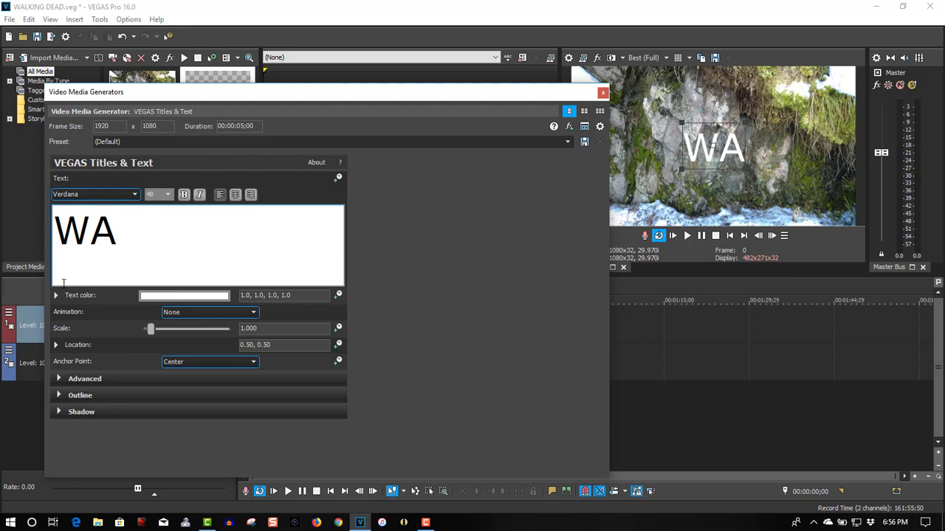
type("LKING DEAD")
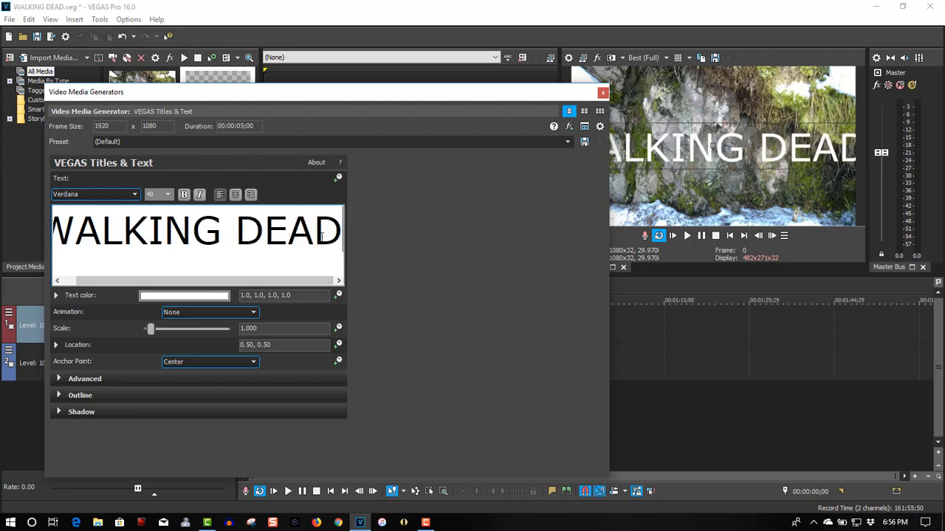
Set the WALKING DEAD text's font to Impact and its scale to 1.043.
left_click_drag(341, 230, 54, 236)
left_click(131, 194)
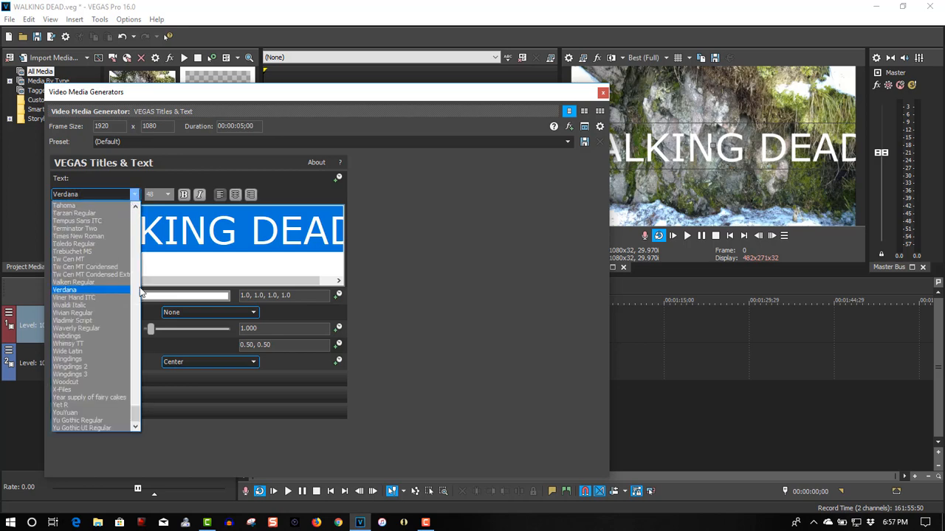
left_click_drag(138, 415, 138, 333)
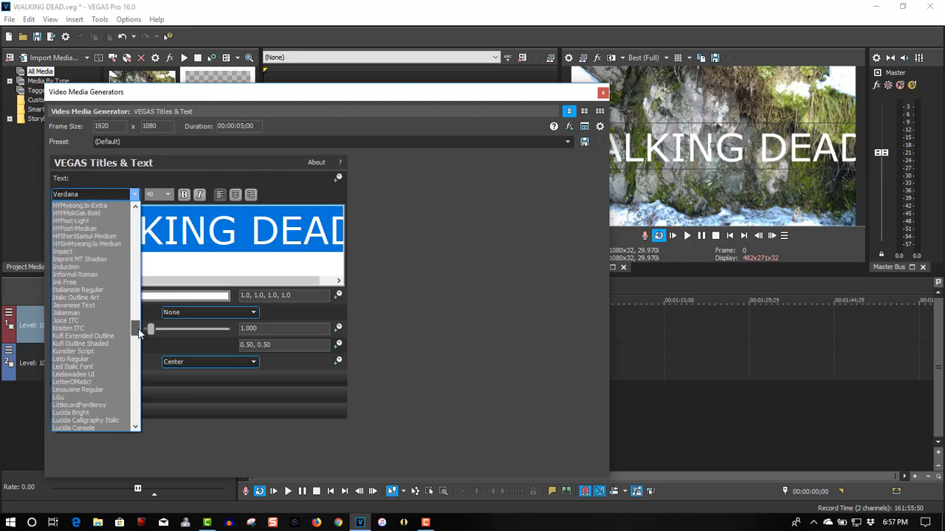
left_click(74, 252)
left_click_drag(251, 104, 222, 193)
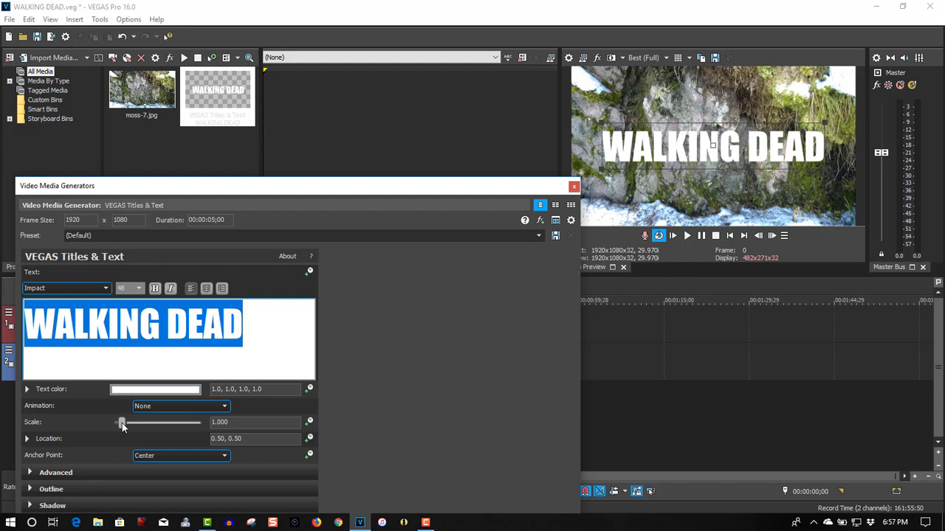
left_click_drag(123, 426, 122, 427)
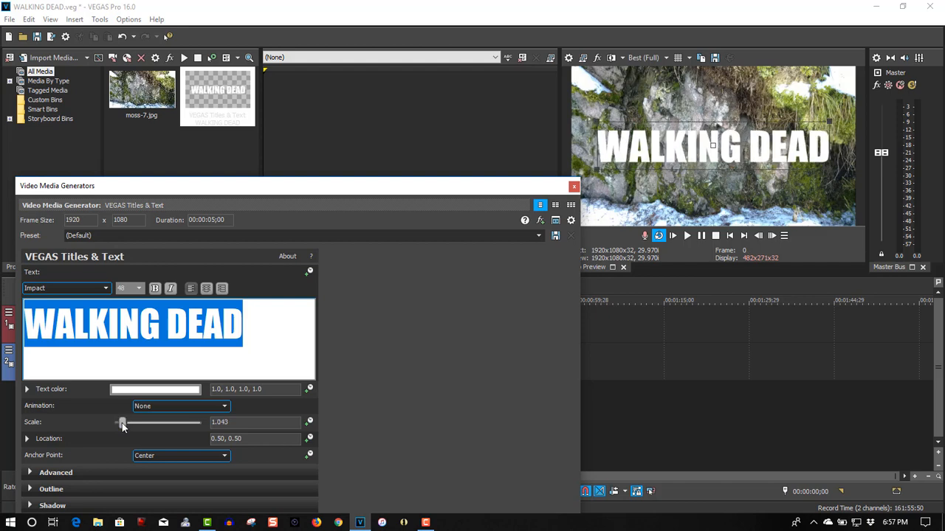
Add a line reading THE above WALKING DEAD in the title text.
left_click(68, 355)
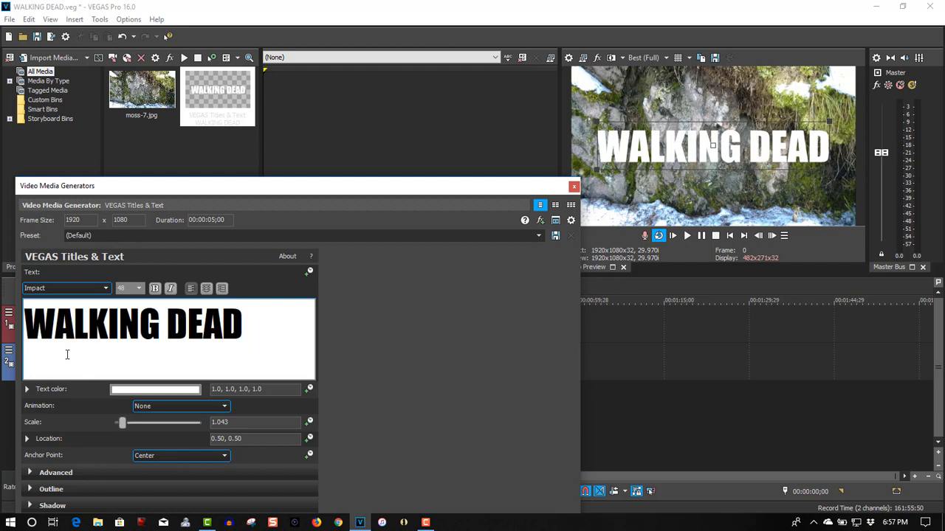
key("Return")
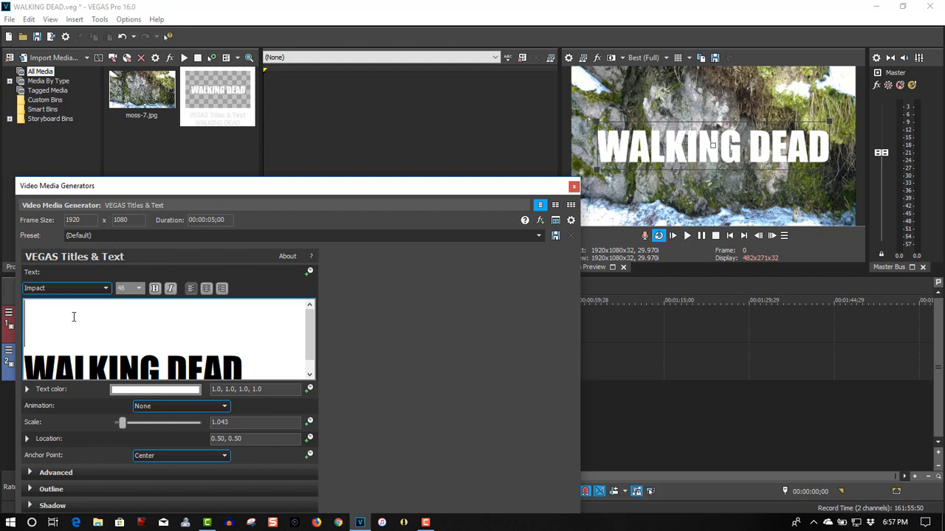
type("THE")
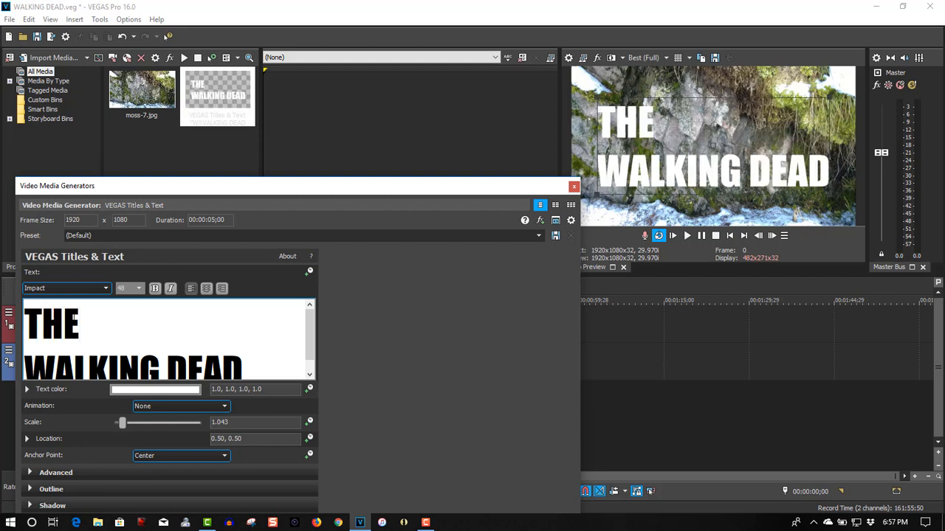
Format the word THE in Arial at size 12 and indent it to start above the A of WALKING.
left_click_drag(105, 331, 21, 329)
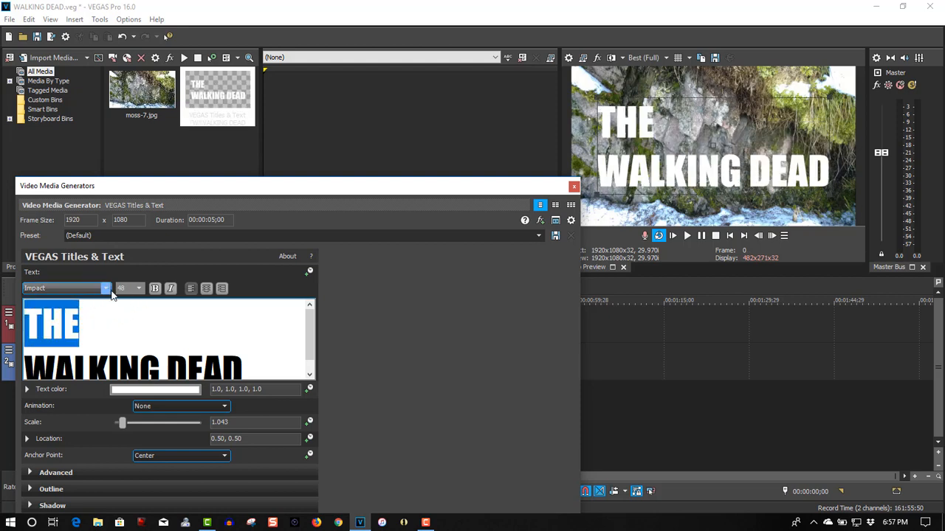
left_click(108, 288)
left_click_drag(108, 428, 108, 342)
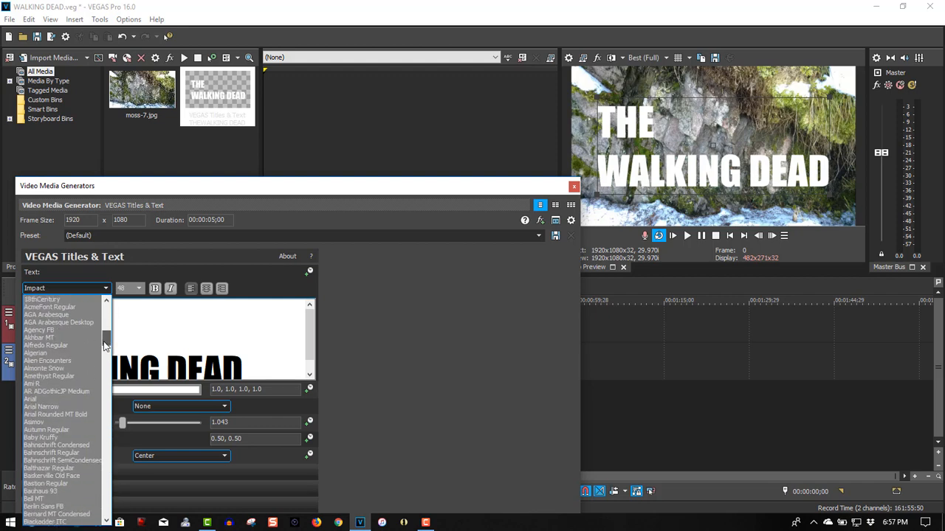
left_click(54, 400)
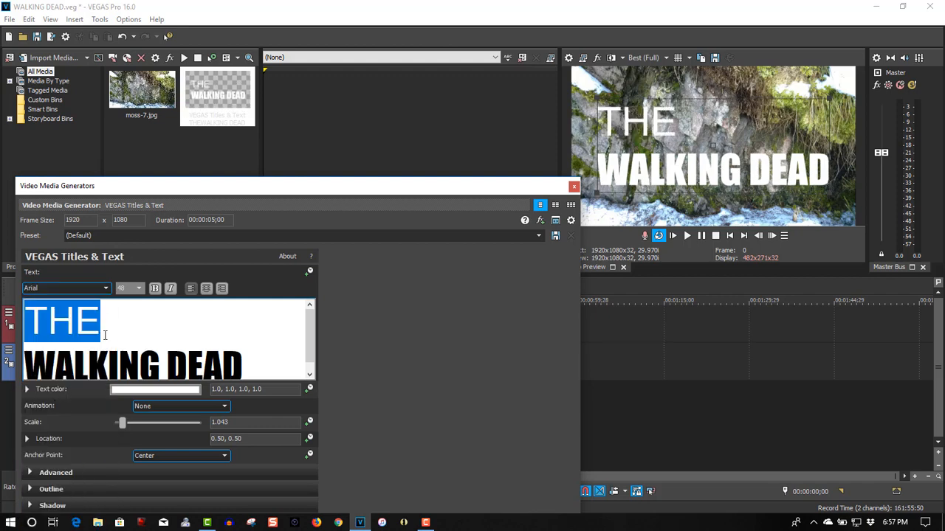
left_click(139, 288)
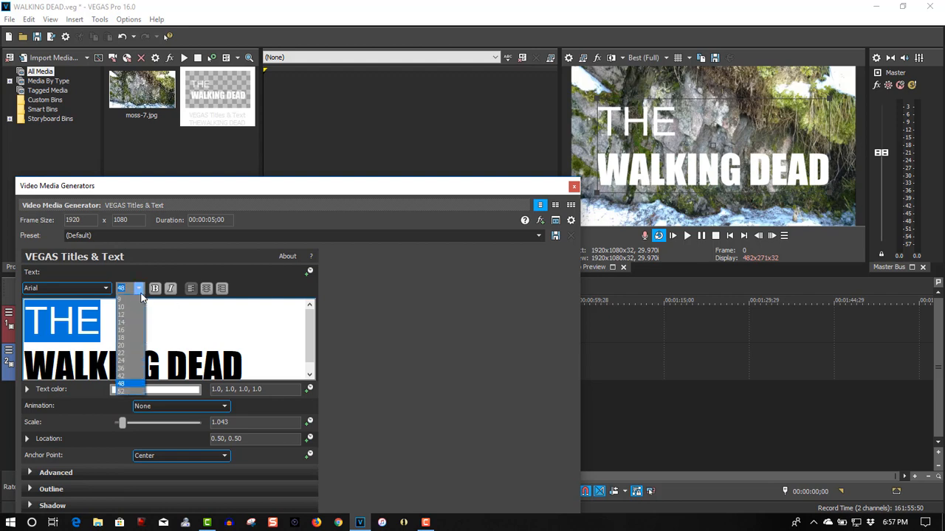
left_click(127, 318)
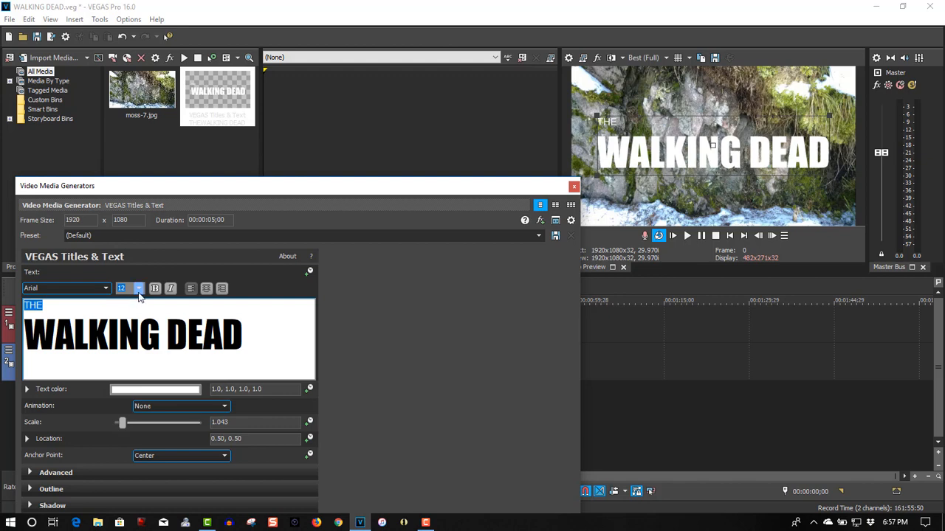
left_click(27, 308)
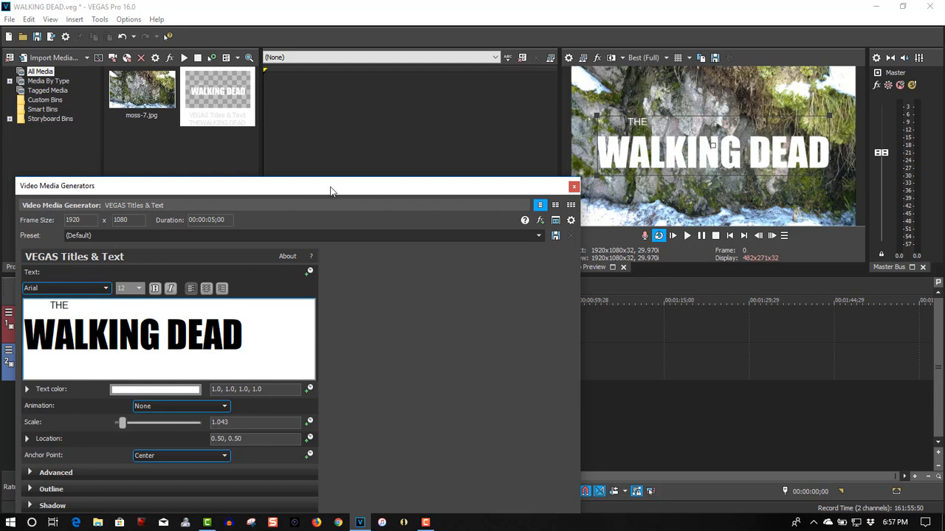
Reduce the title's line spacing to 0.850 and close the media generator.
left_click_drag(329, 189, 329, 141)
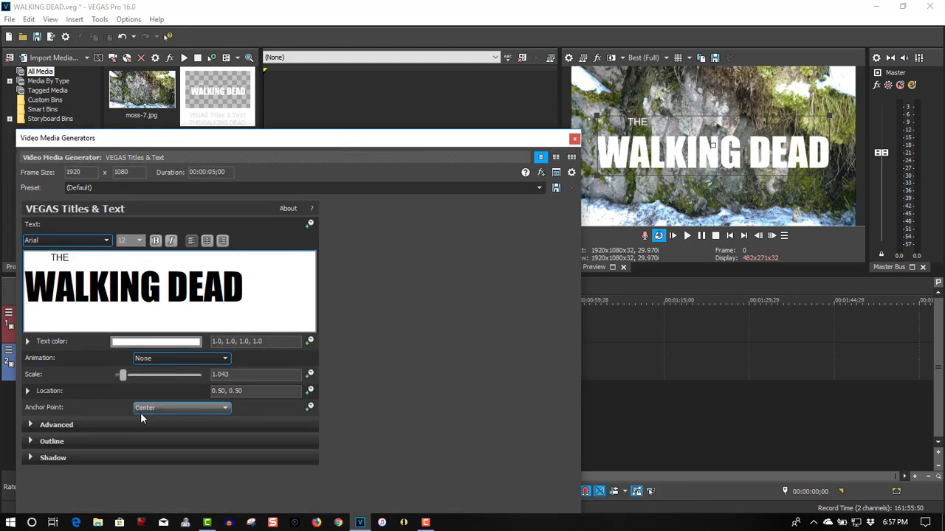
left_click(29, 425)
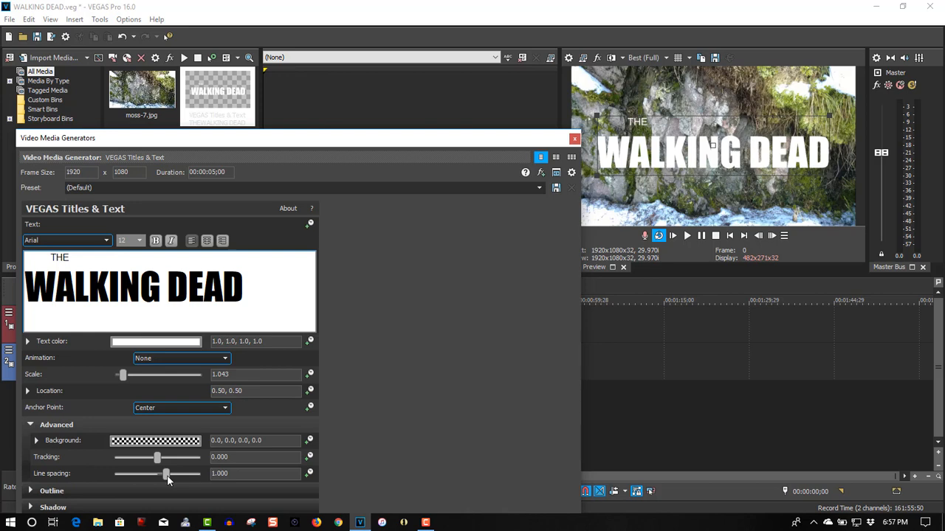
left_click_drag(168, 480, 167, 480)
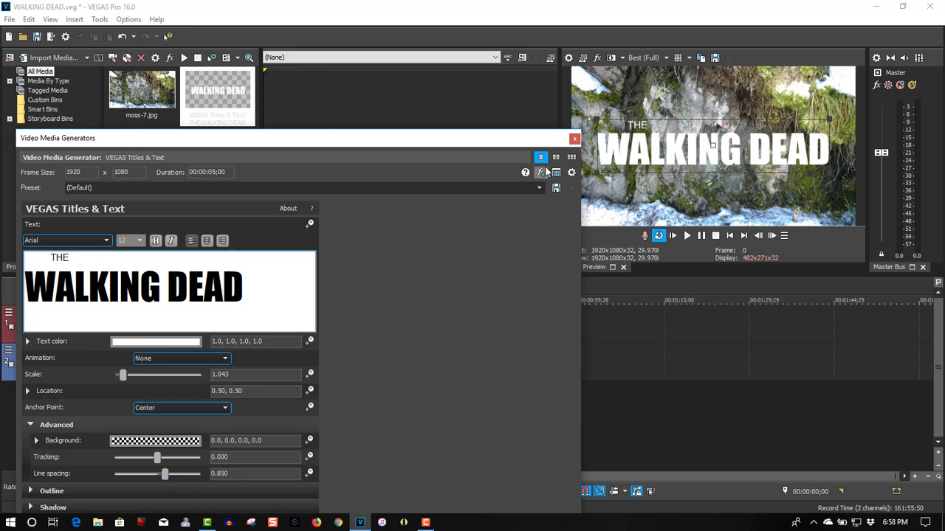
left_click(574, 138)
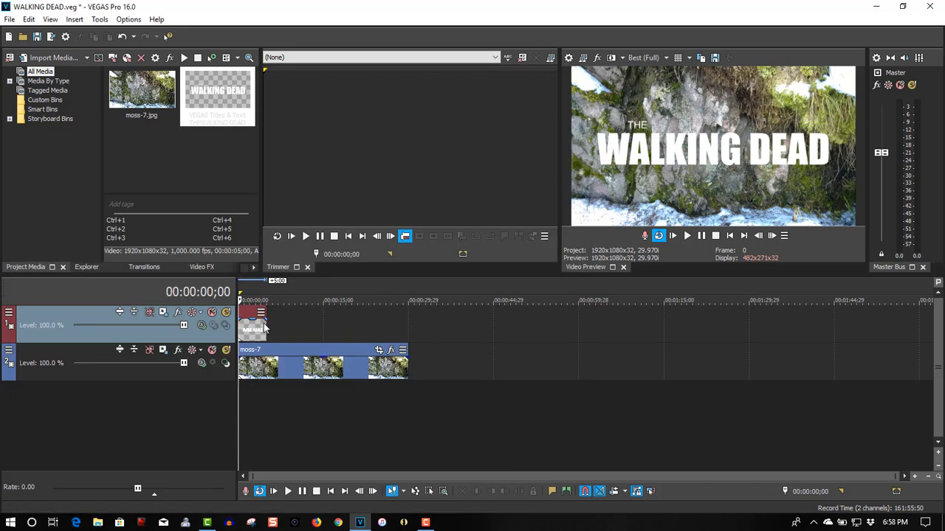
Extend the title event to the end of the moss-7 clip and set the title track's compositing mode to Multiply (Mask).
left_click_drag(268, 326, 408, 325)
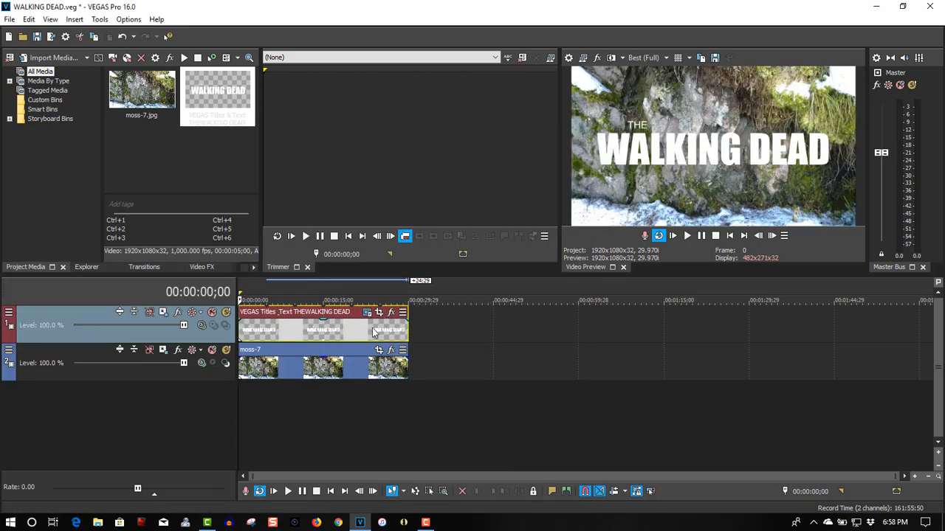
left_click(201, 326)
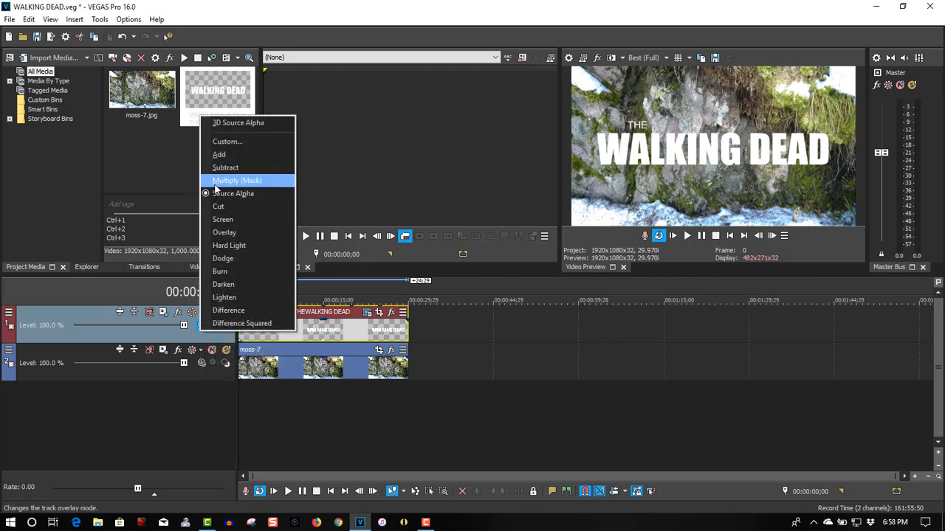
left_click(215, 185)
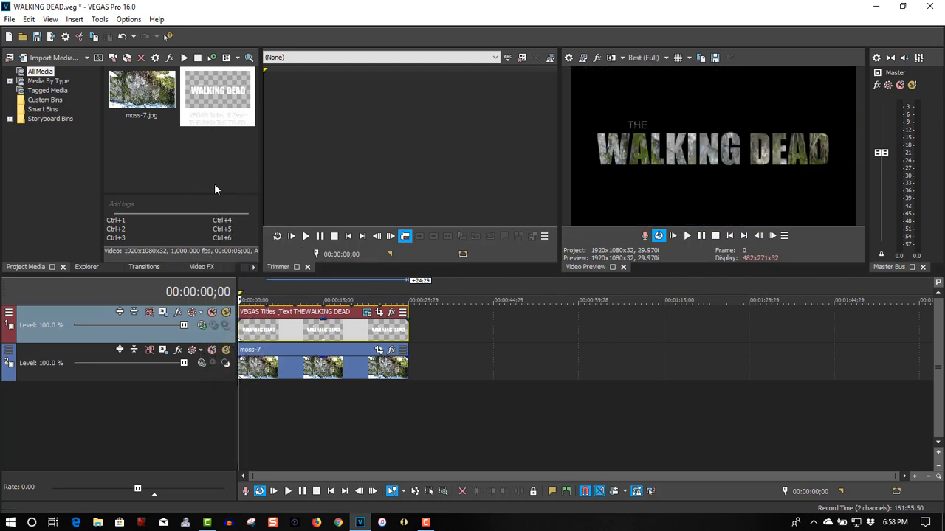
In the title event's Pan/Crop, set the first position keyframe to Fast and shrink the crop frame to about 9.1 by 5.1.
left_click(378, 313)
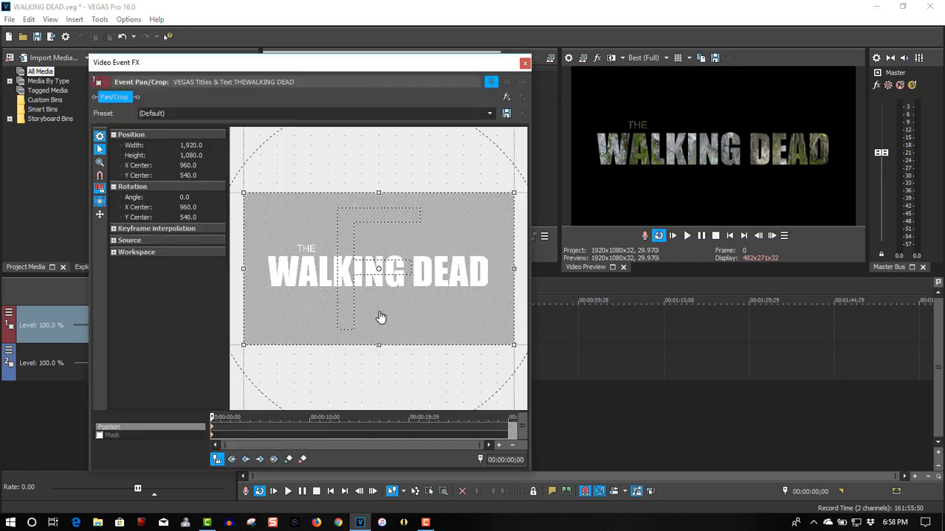
right_click(213, 430)
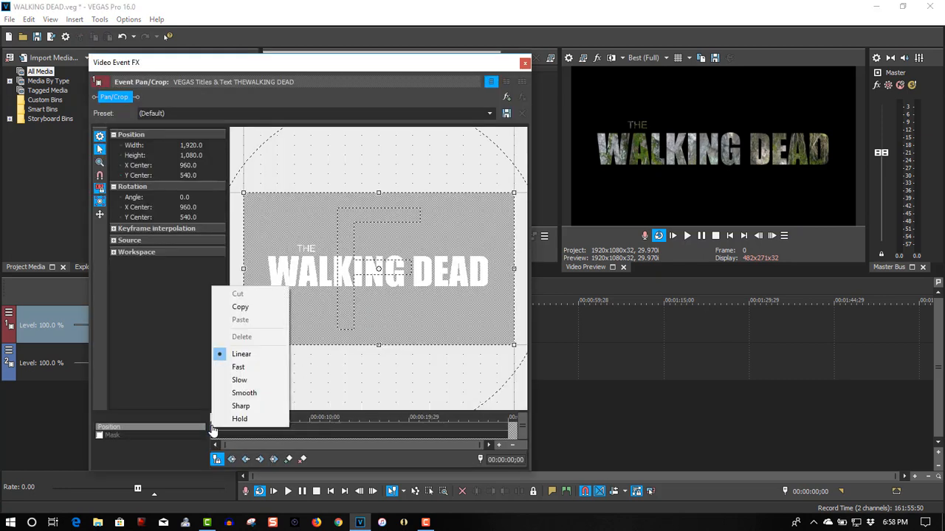
left_click(237, 367)
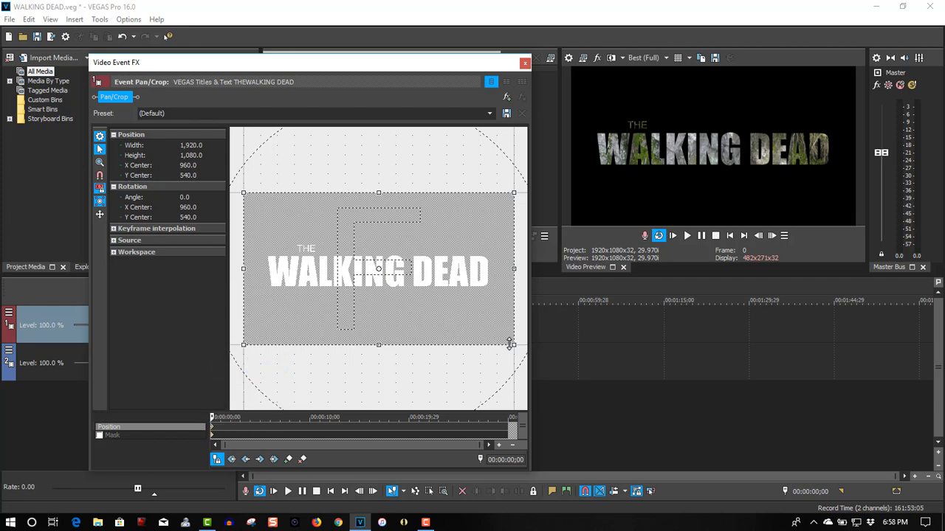
left_click_drag(509, 344, 376, 273)
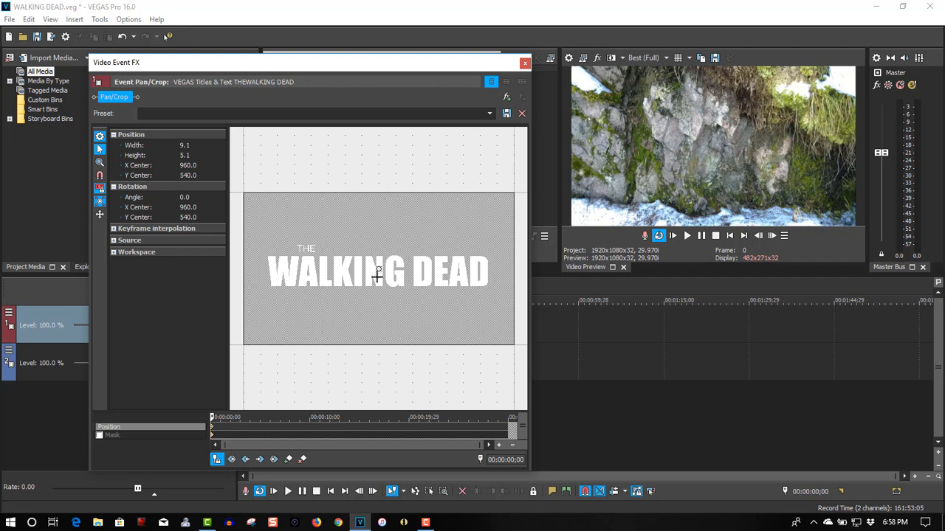
Restore the title's full crop frame with a keyframe at 00:00:07;27, close Pan/Crop, and return the playhead to the project start.
left_click(213, 418)
left_click_drag(212, 418, 288, 418)
right_click(379, 269)
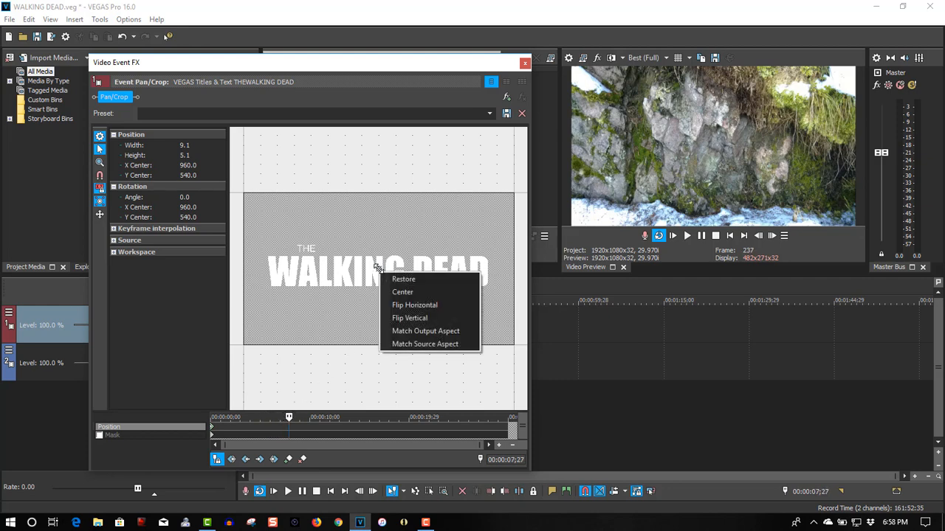
left_click(403, 279)
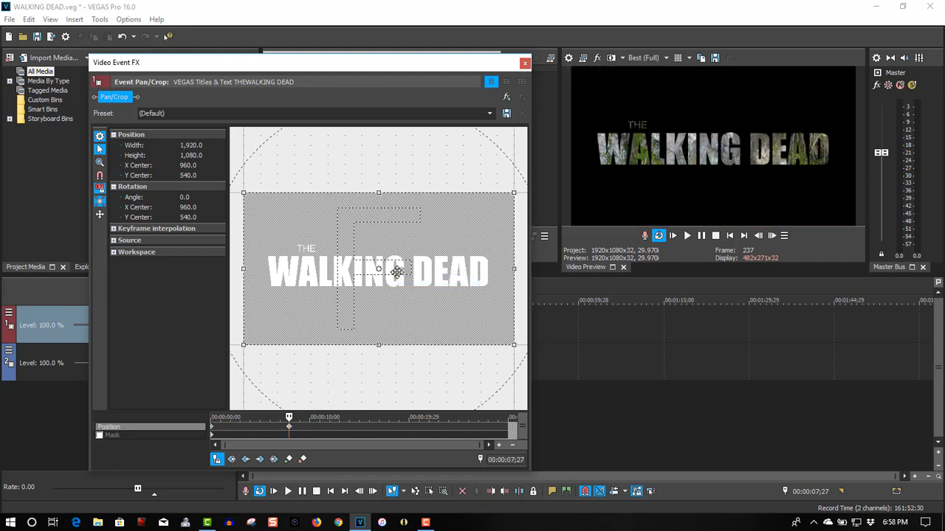
left_click(525, 63)
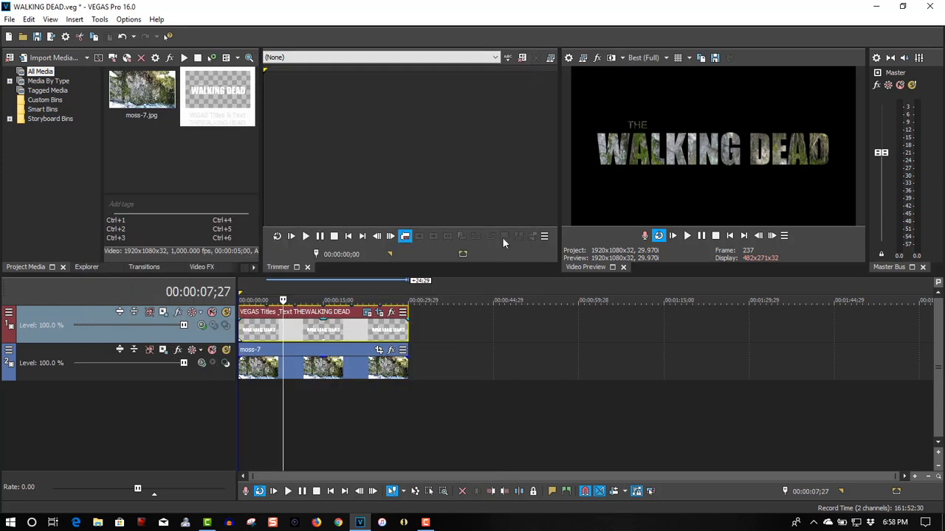
left_click(734, 237)
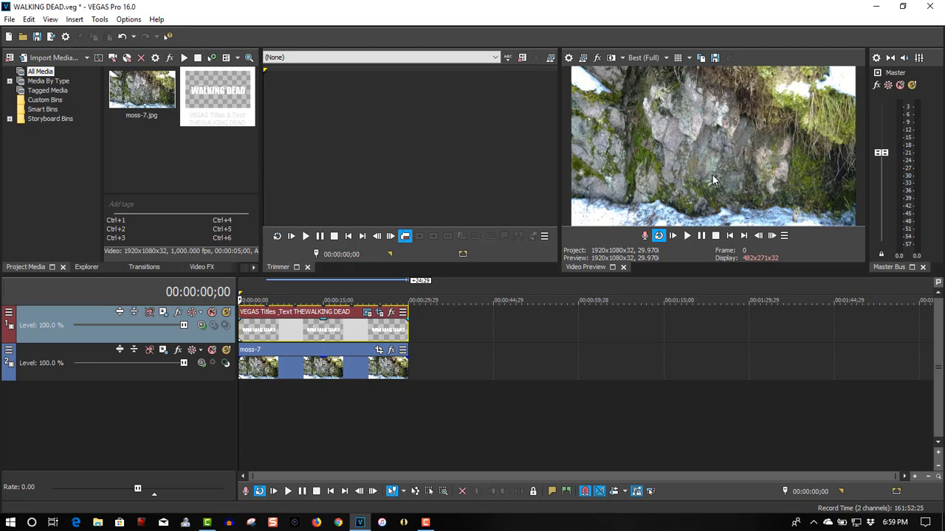
Play the title's zoom-out from the project start, pause it, and return the playhead to the beginning.
left_click(690, 240)
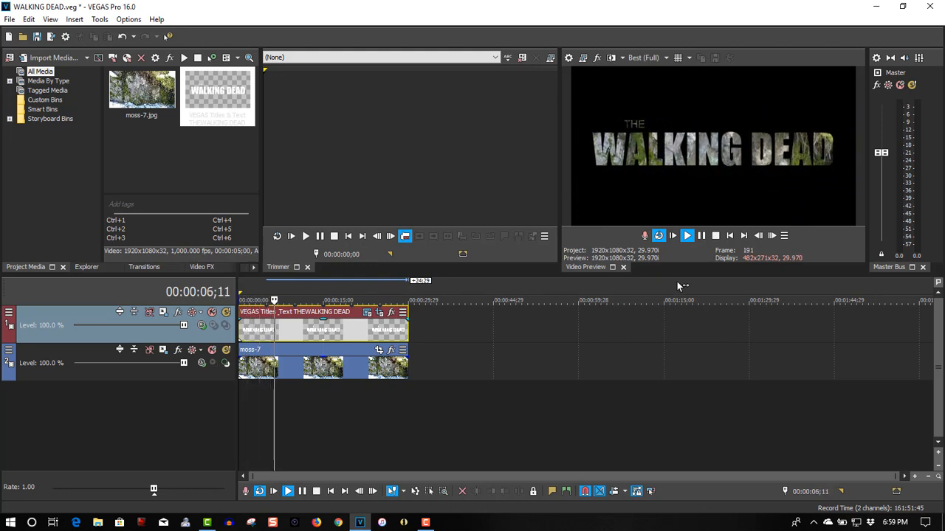
left_click(705, 237)
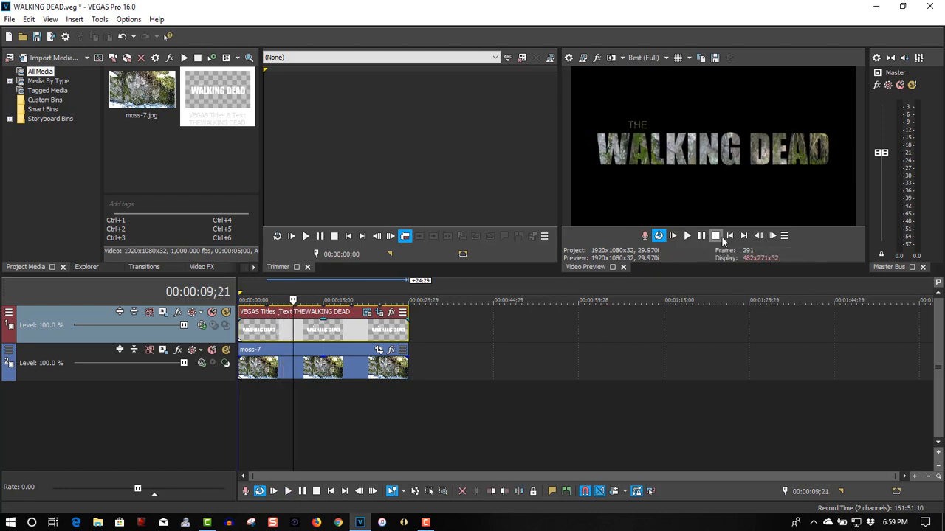
left_click(729, 236)
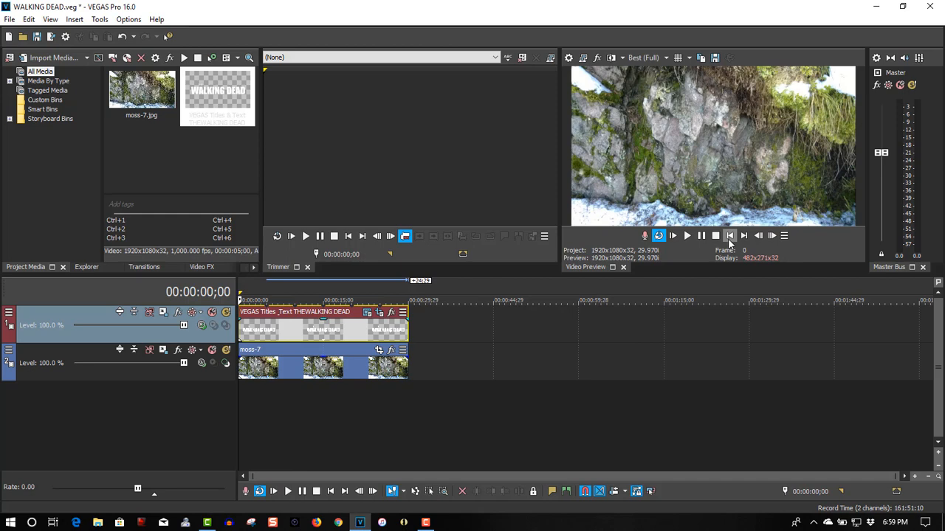
Add a Noise Texture with the Standard Noise preset on a new track below moss-7 and extend it to the moss-7 clip's end.
left_click(257, 269)
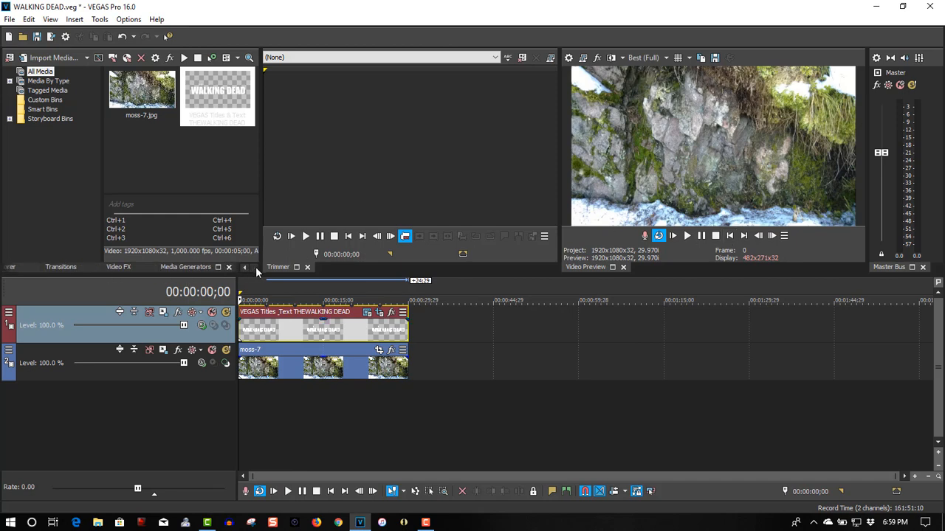
left_click(176, 271)
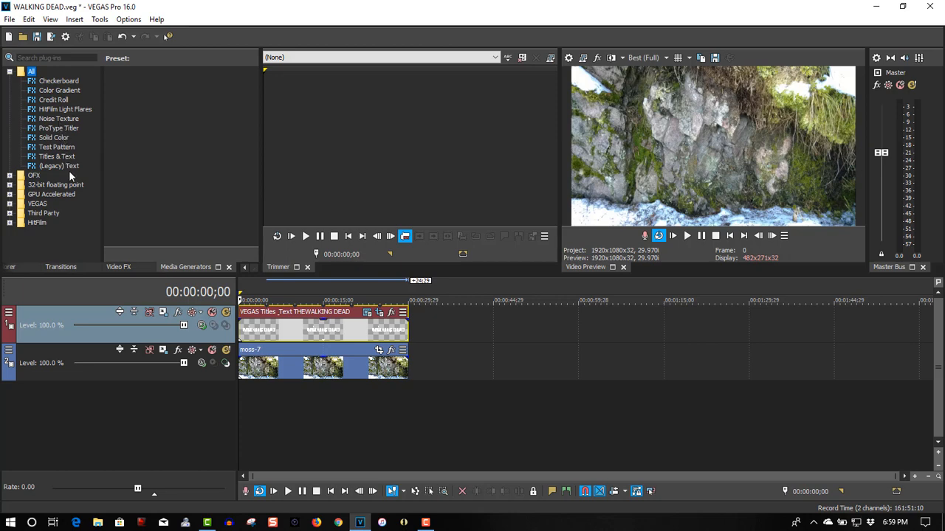
left_click(61, 121)
left_click(206, 98)
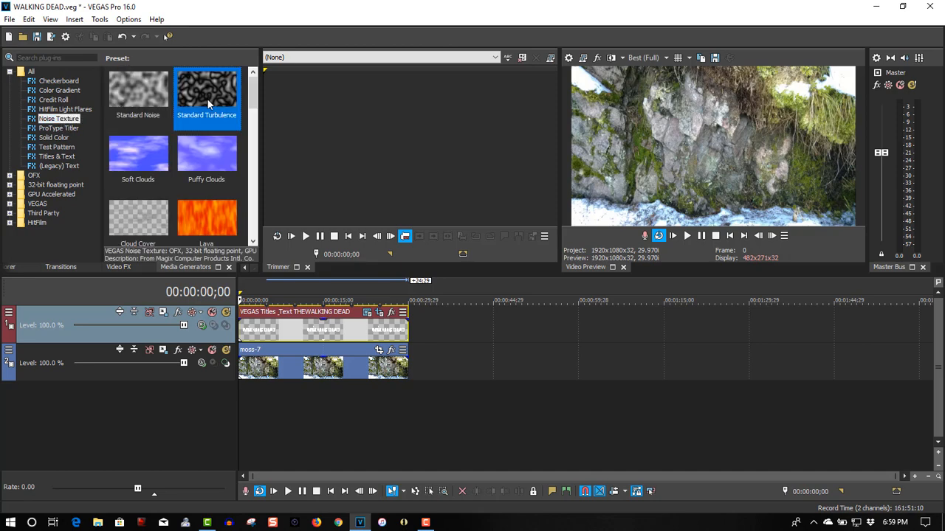
left_click(128, 86)
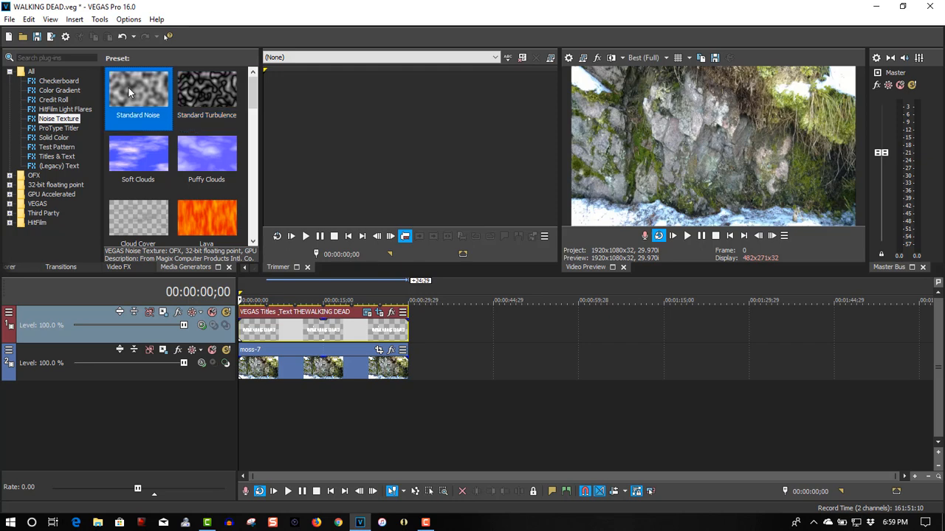
left_click_drag(210, 273, 213, 397)
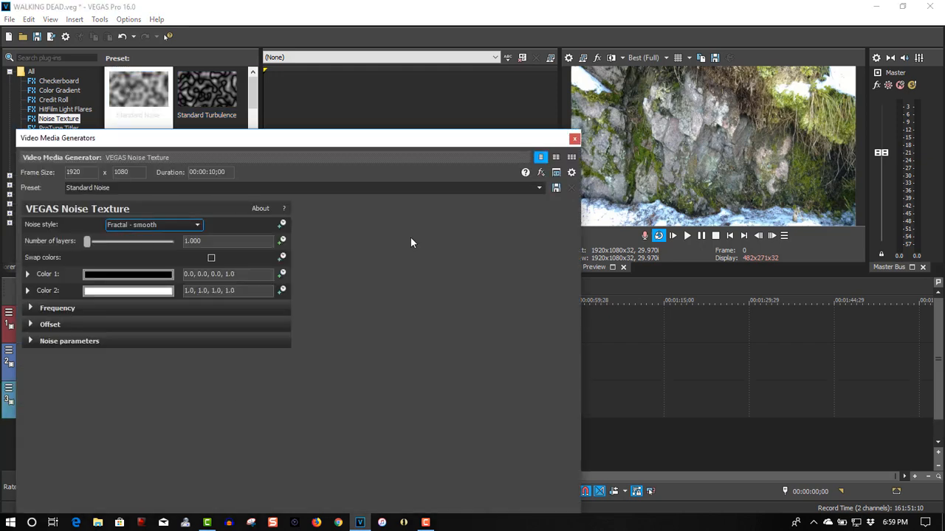
left_click_drag(396, 143, 727, 437)
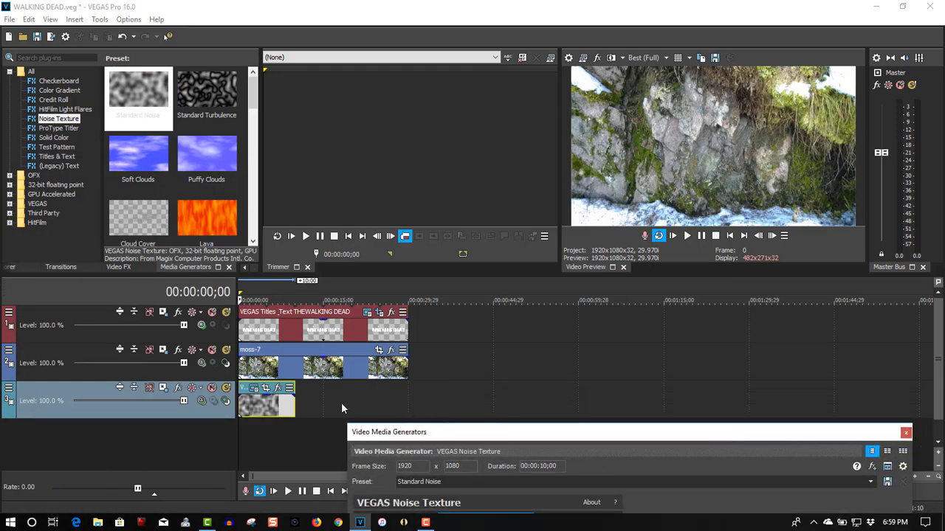
left_click_drag(294, 408, 406, 410)
Place the playhead at 00:00:06;13 and make the moss-7 track a compositing child of the title track.
left_click_drag(338, 190, 214, 115)
left_click(275, 286)
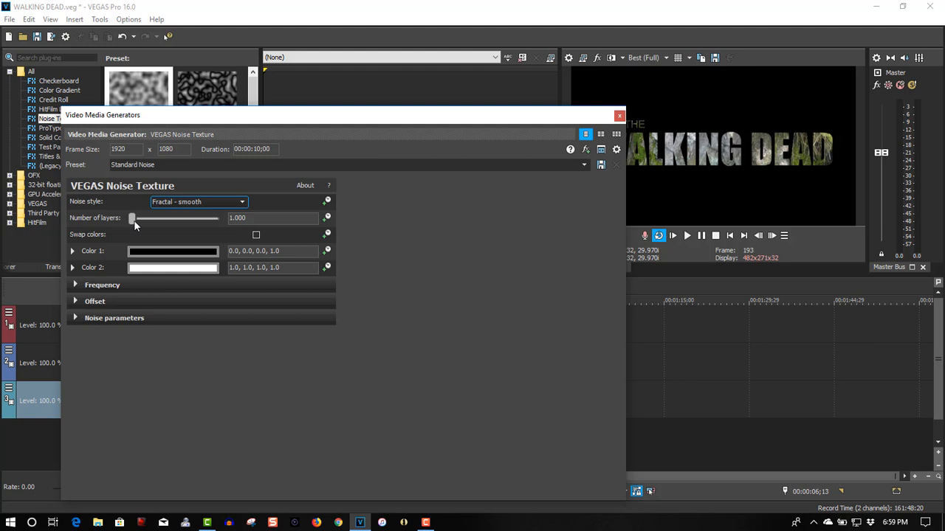
mouse_move(134, 220)
left_mouse_down()
mouse_move(193, 222)
mouse_move(119, 219)
left_mouse_up()
left_click_drag(315, 116, 694, 279)
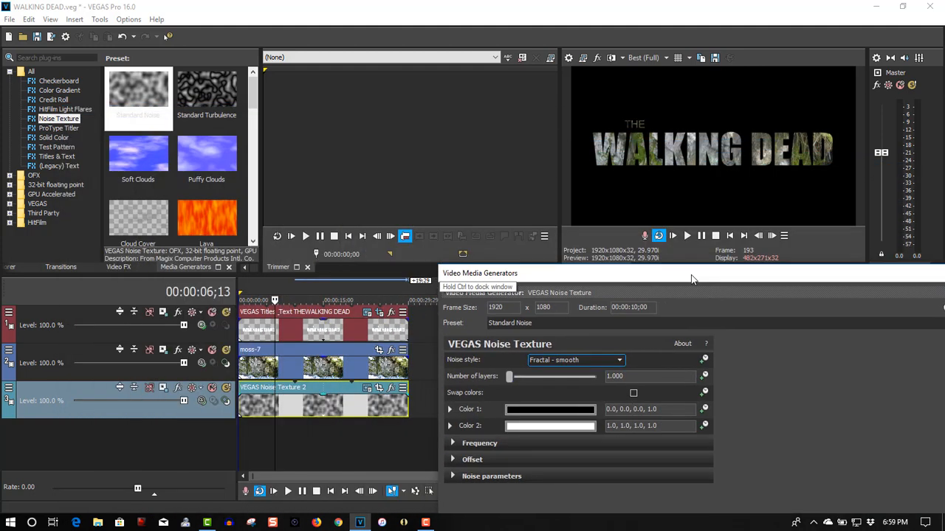
left_click(225, 364)
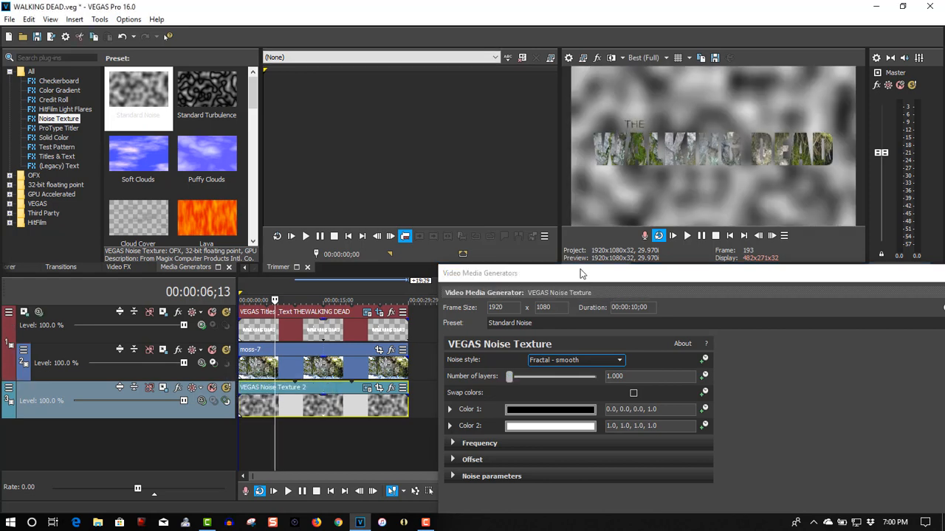
Set the noise texture's Color 2 to dark blue 0.0, 0.04, 0.14, 1.0 and its number of layers to 4.211.
left_click_drag(502, 273, 165, 99)
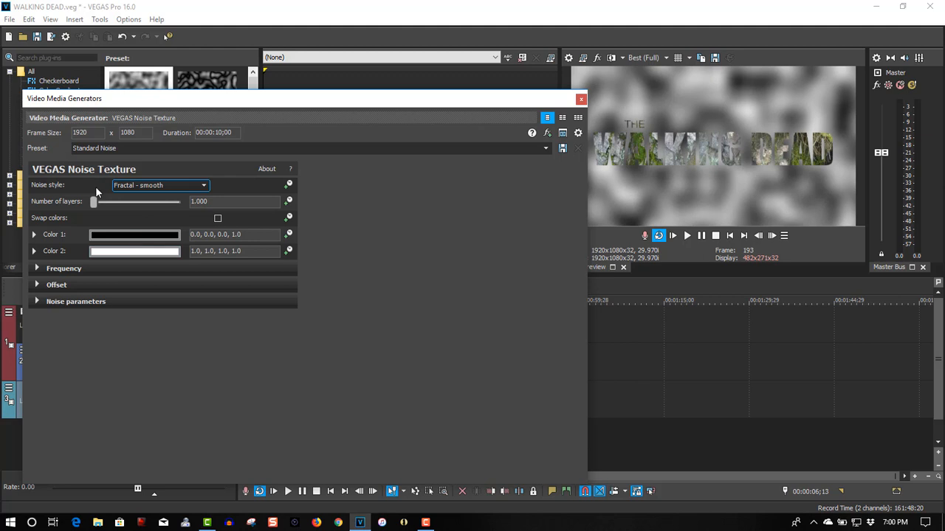
left_click(104, 252)
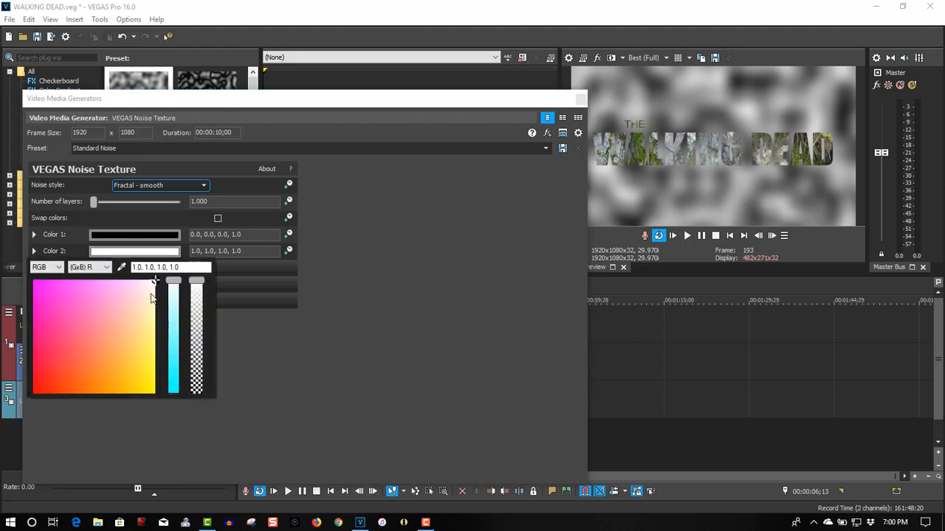
left_click_drag(173, 282, 172, 404)
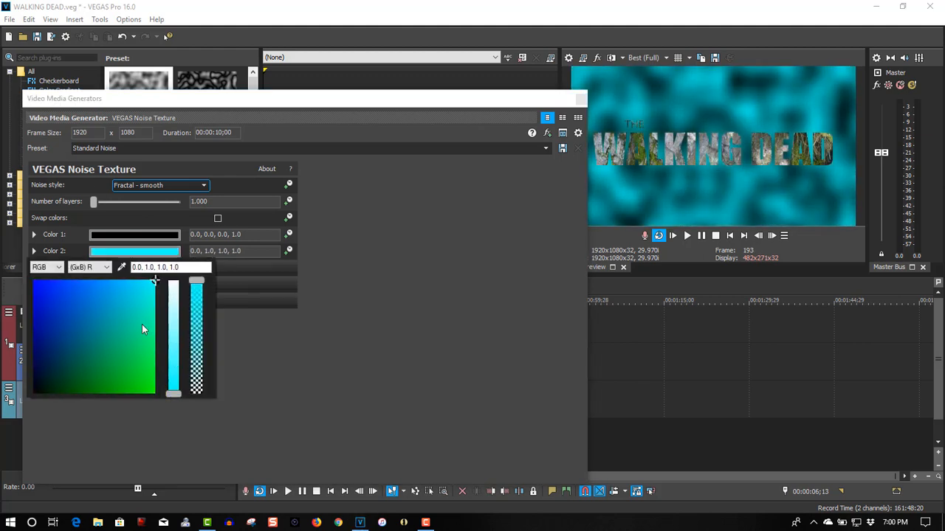
left_click_drag(156, 281, 38, 381)
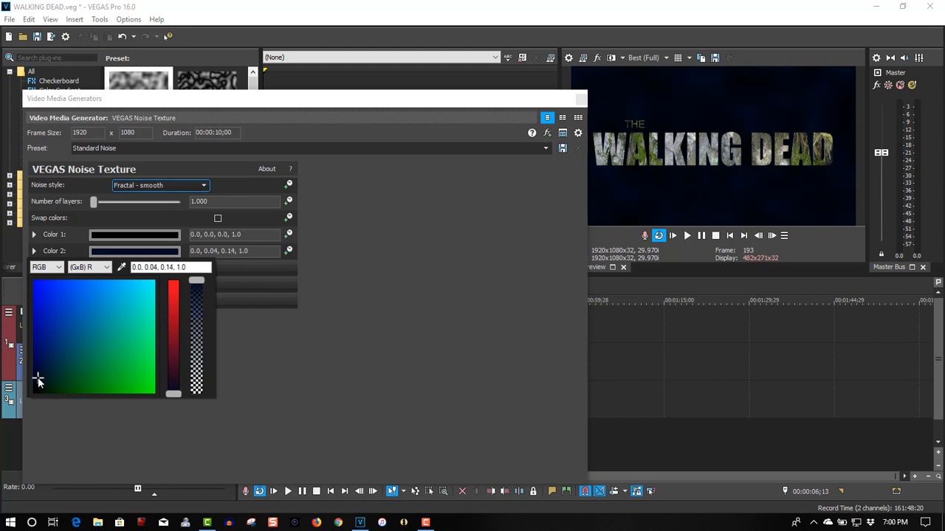
left_click(95, 203)
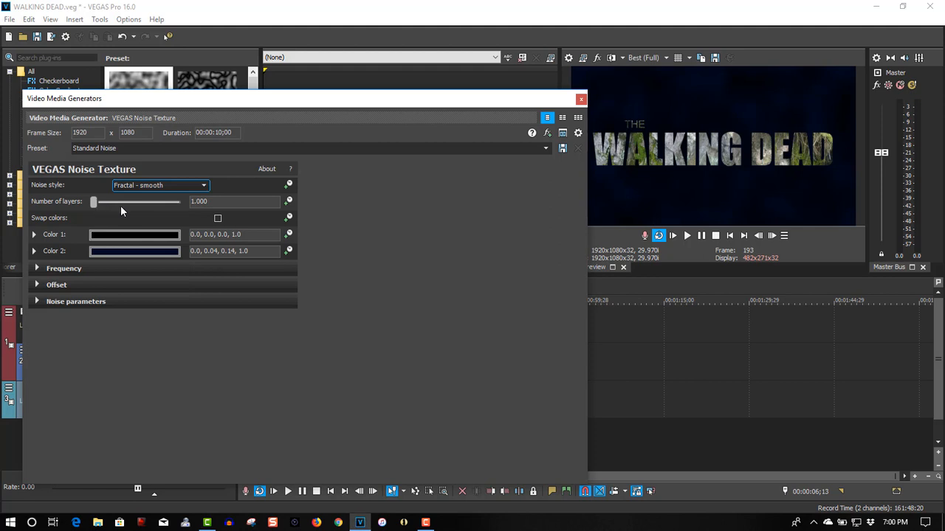
left_click_drag(95, 200, 166, 208)
Animate the noise texture's X offset from 0.000 at the start to 5.000 at 00:00:10;00.
left_click(37, 286)
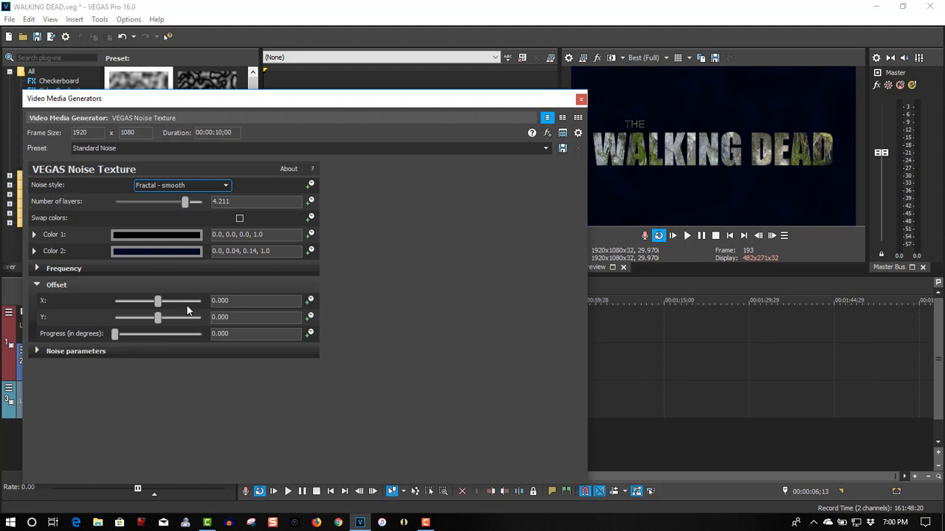
left_click(310, 301)
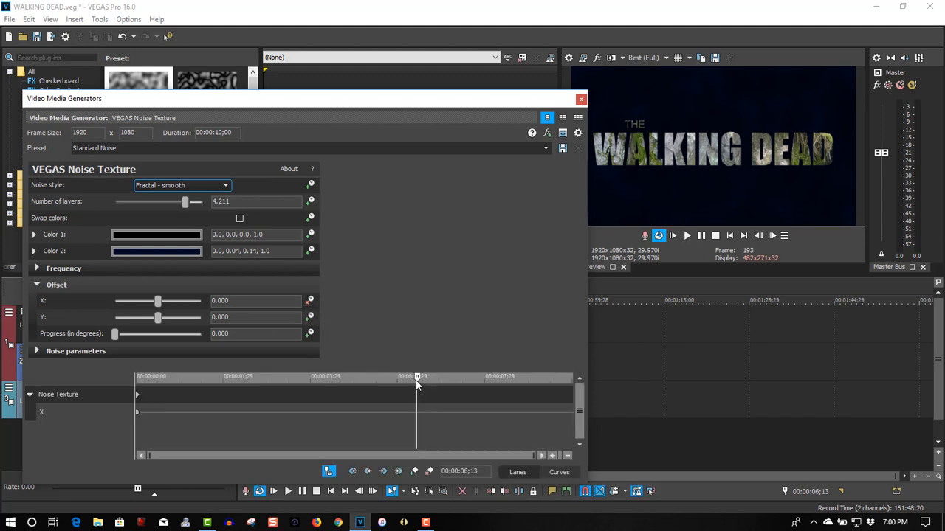
left_click(716, 236)
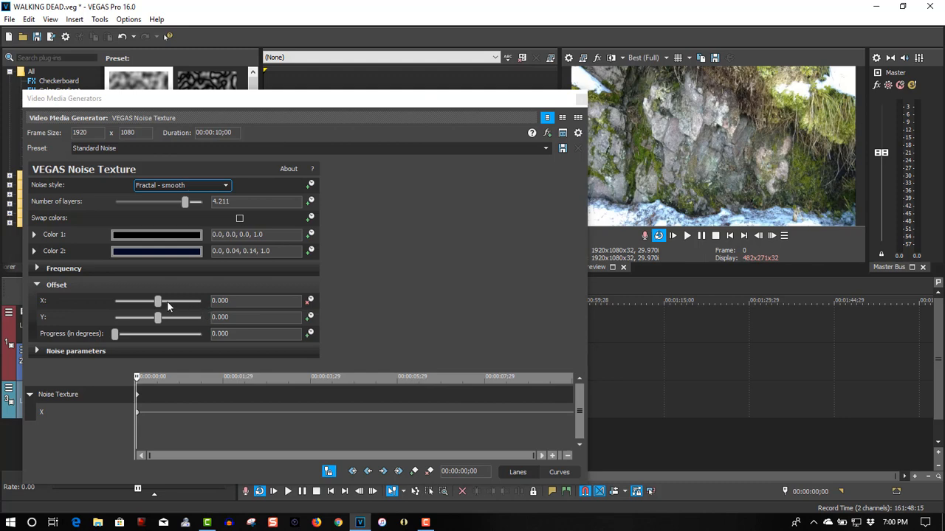
left_click(161, 302)
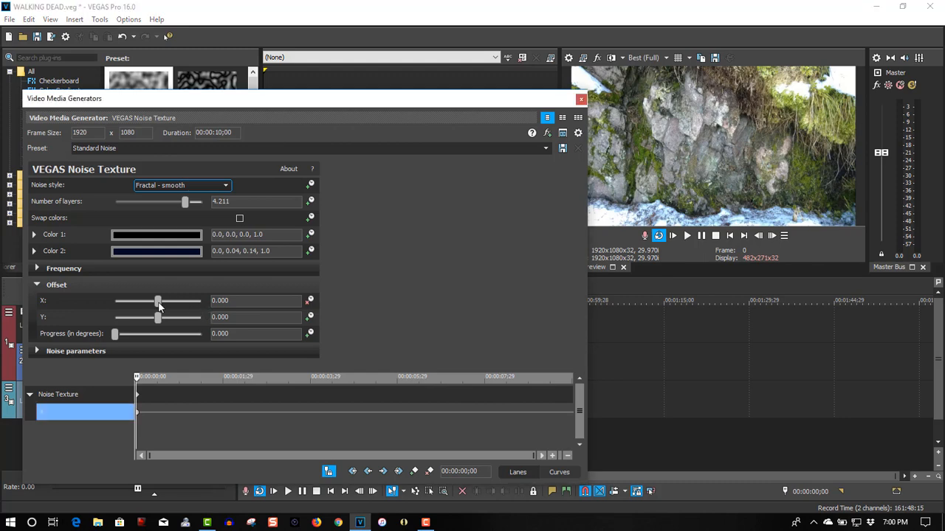
left_click_drag(137, 379, 579, 398)
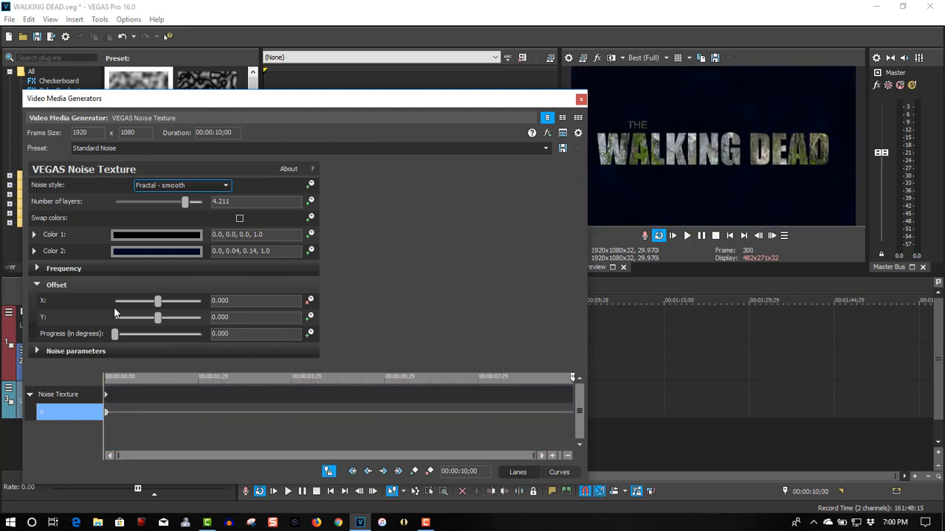
left_click_drag(157, 302, 208, 308)
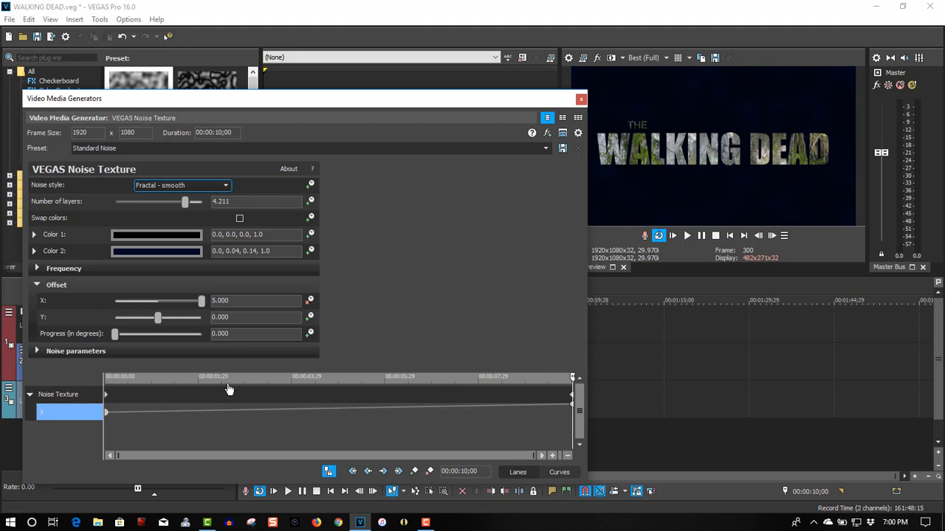
Animate the noise texture's Y offset to reach 5.000 at 00:00:10;00 and close the media generator.
left_click(310, 317)
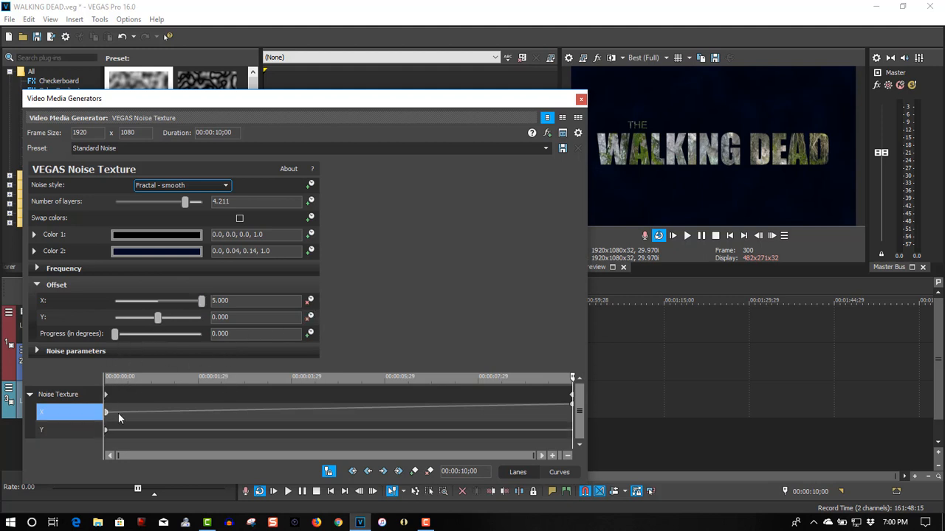
left_click(160, 319)
left_click_drag(161, 320, 208, 322)
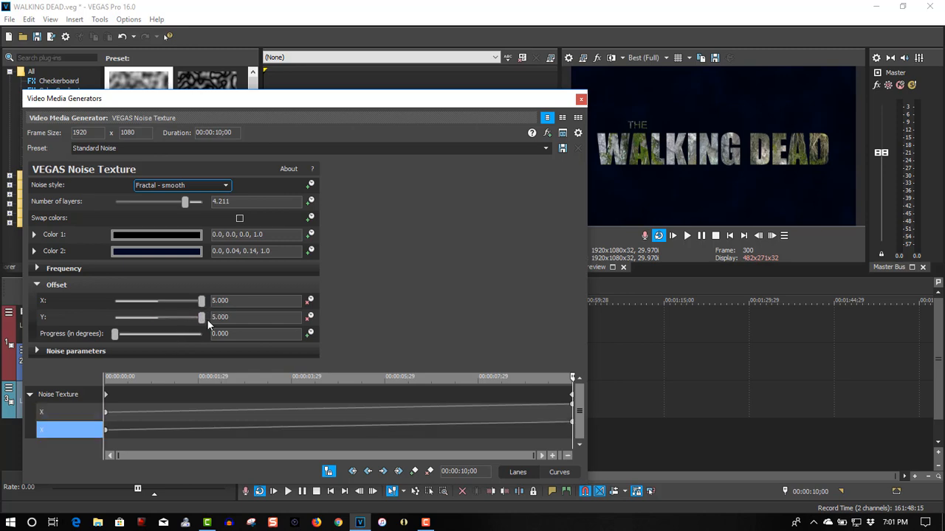
left_click(581, 99)
Play the finished title with its moving background from the project start, then pause at about 00:00:15;04.
left_click(729, 235)
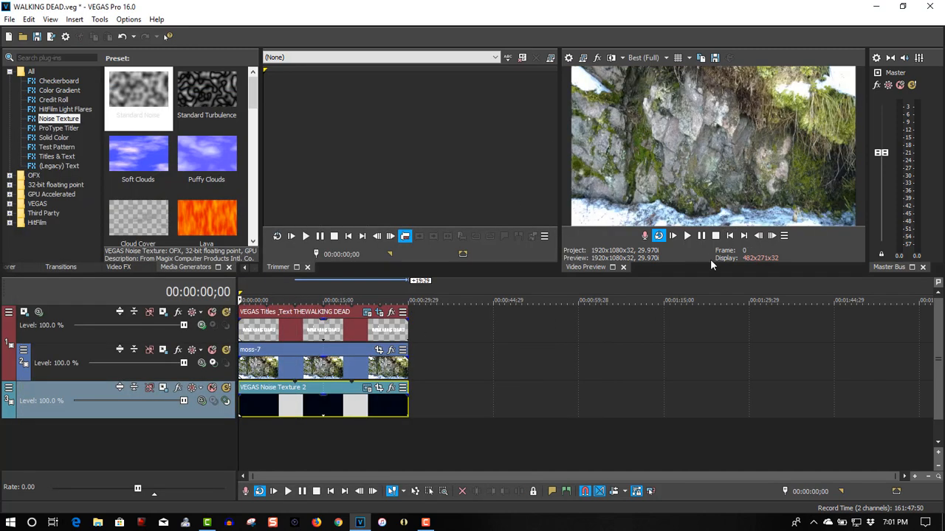
left_click(687, 235)
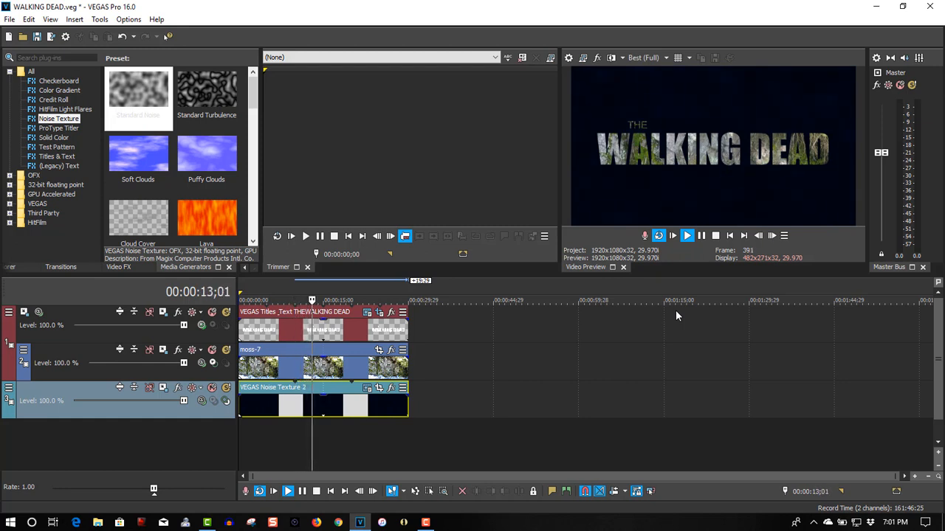
left_click(701, 236)
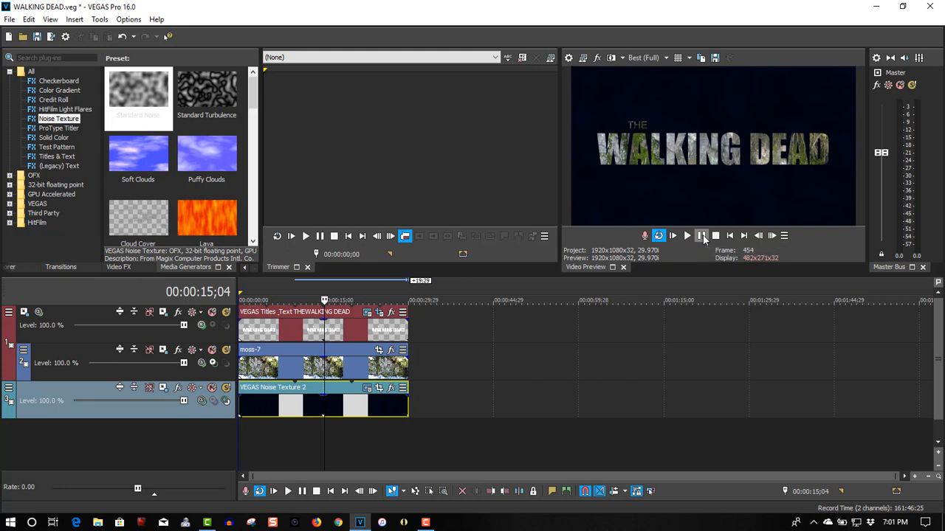